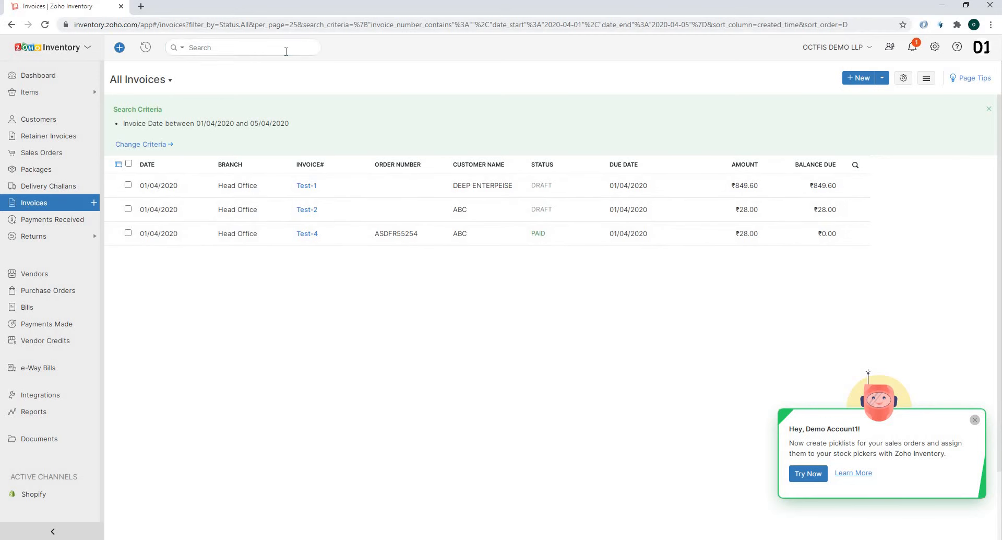
Review the Zoho Inventory invoice list and Tally's sales voucher register, and return to the ZB to Tally migration tool.
click(250, 47)
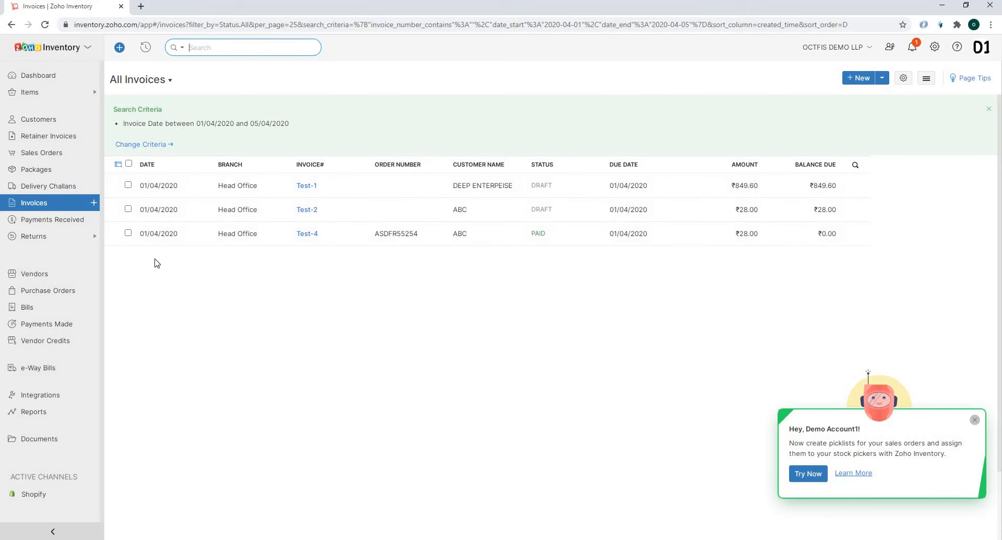
click(208, 539)
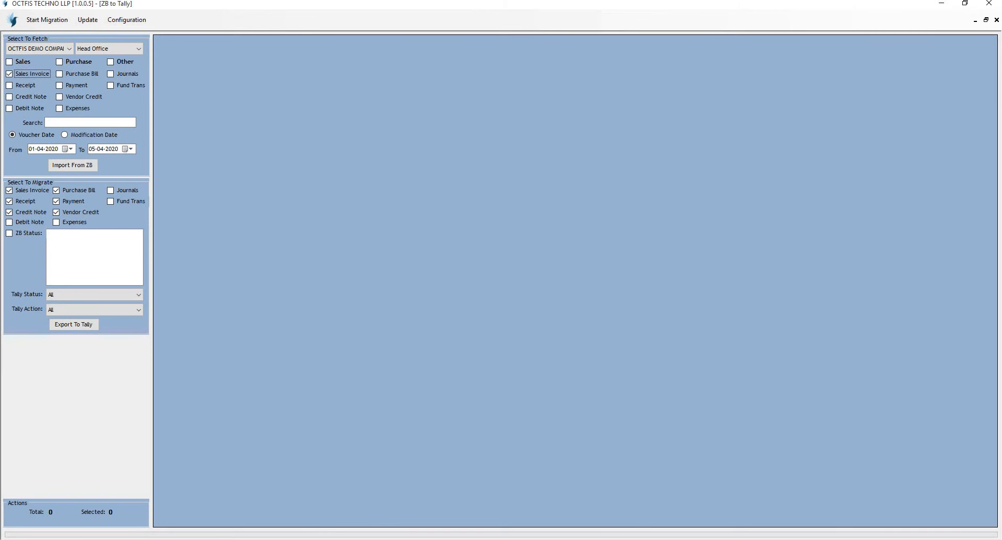
mouse_move(140, 538)
click(141, 538)
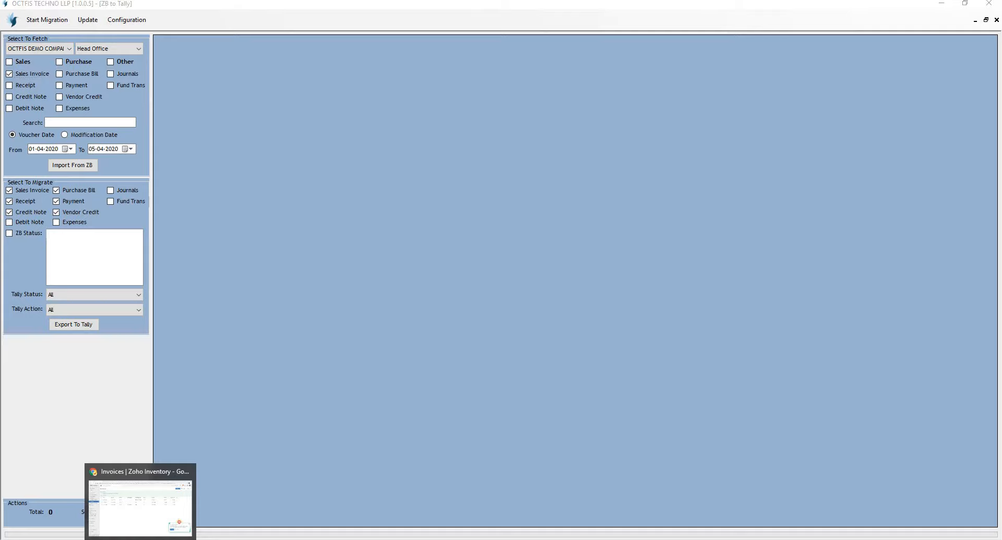
click(173, 539)
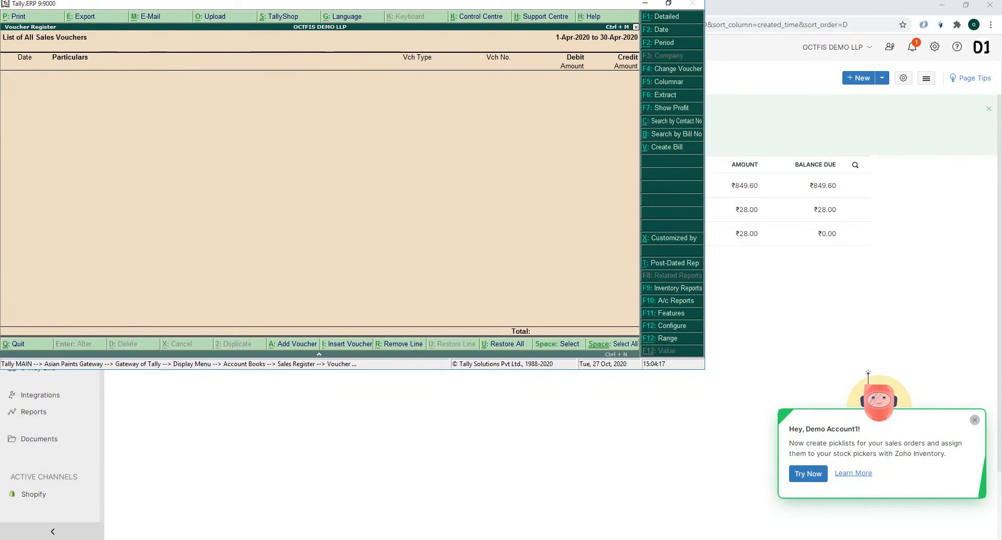
click(207, 538)
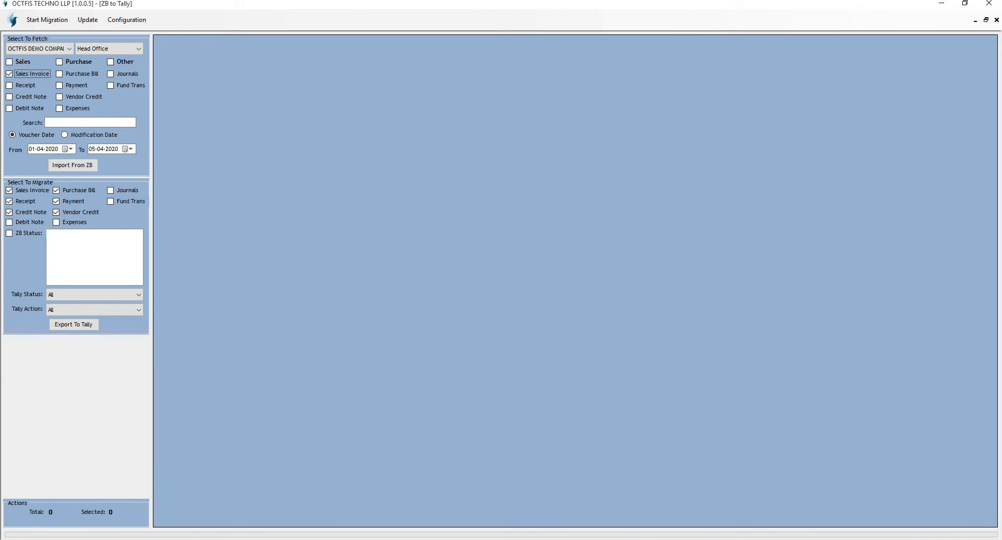
Choose OCTFIS DEMO COMPANY as the company to fetch from and Head Office as its branch.
click(45, 48)
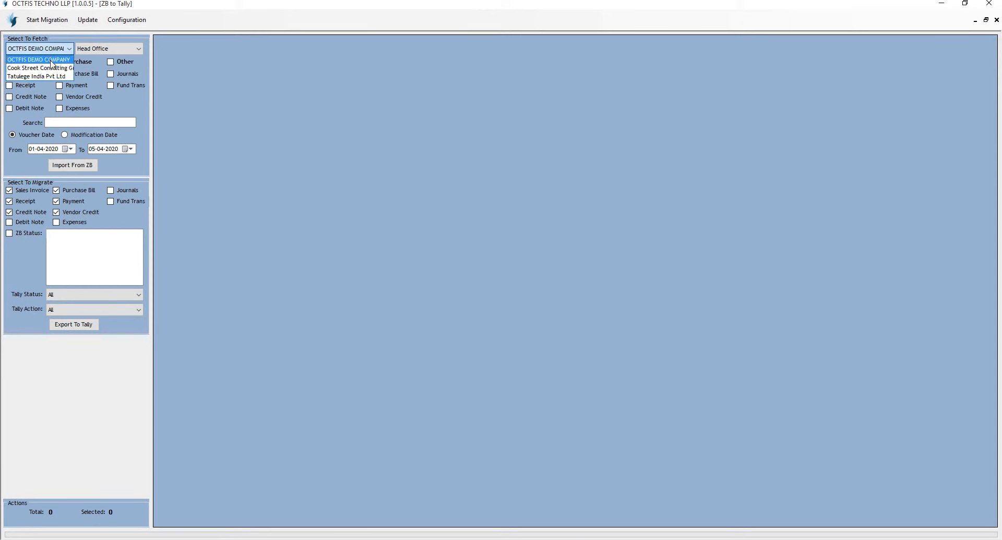
click(51, 61)
click(89, 50)
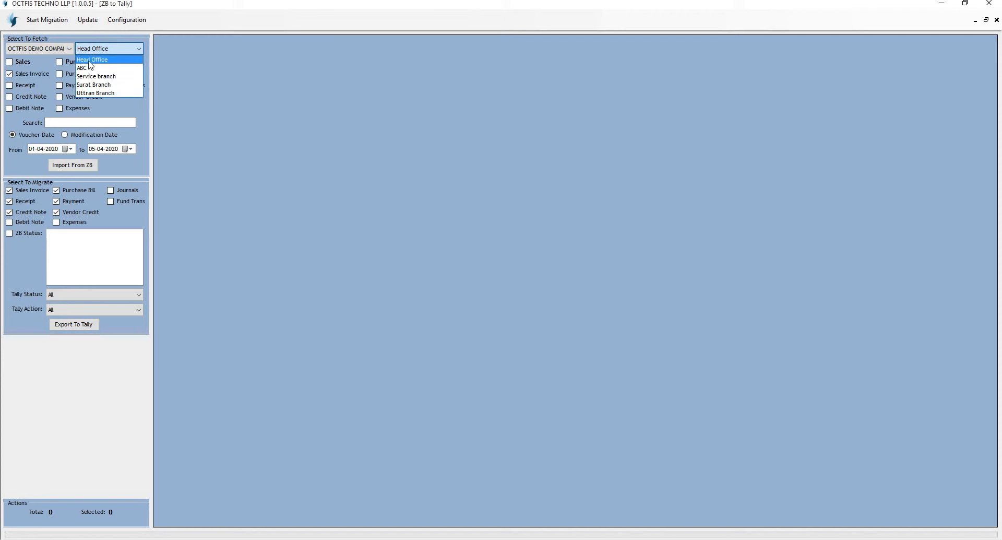
click(89, 62)
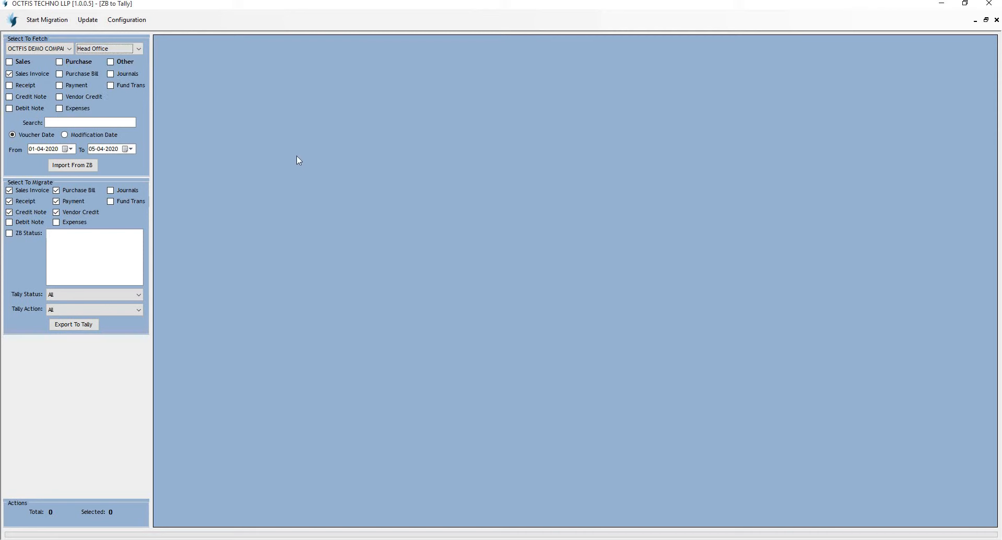
Import the sales invoices with voucher dates from 01-04-2020 to 05-04-2020 from Zoho Books.
click(9, 75)
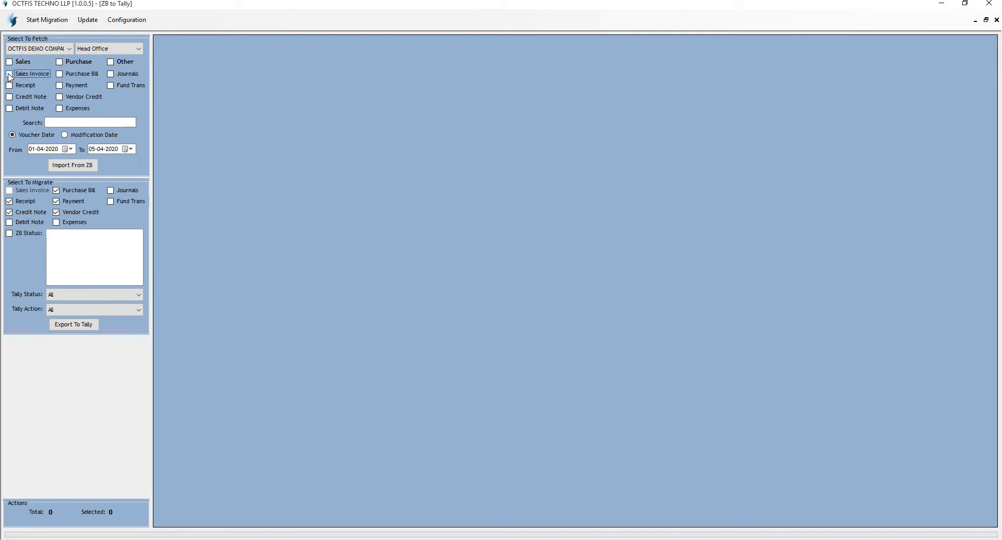
click(9, 74)
click(71, 149)
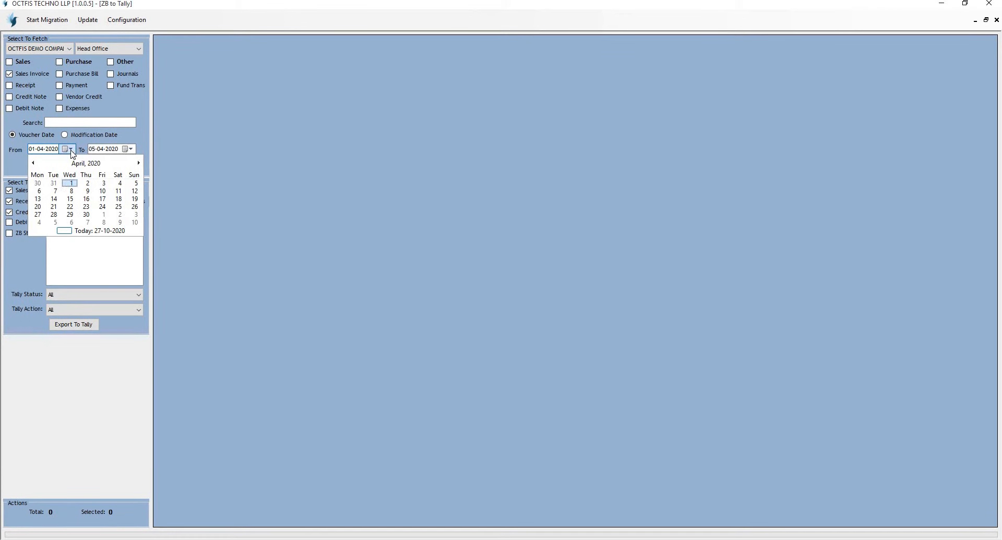
click(130, 150)
click(130, 149)
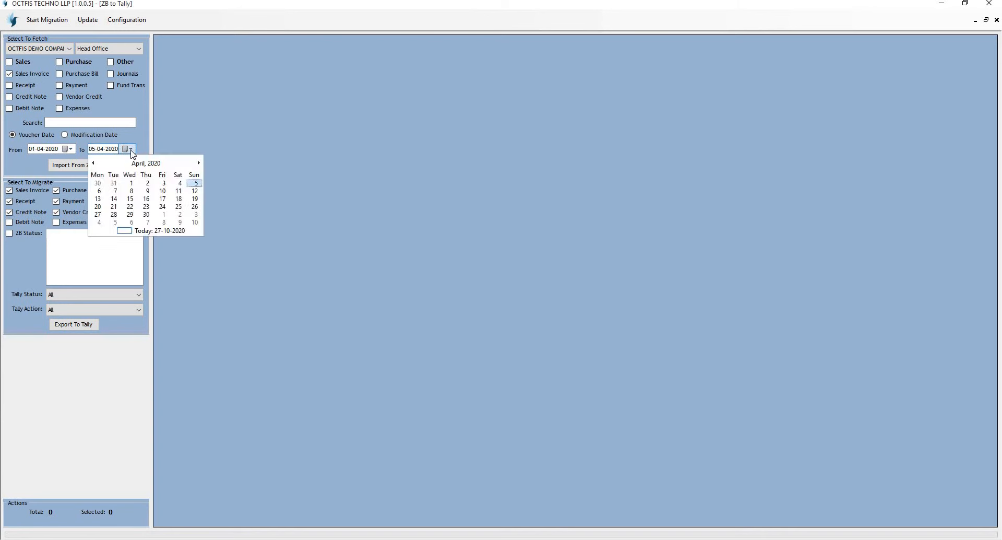
click(131, 151)
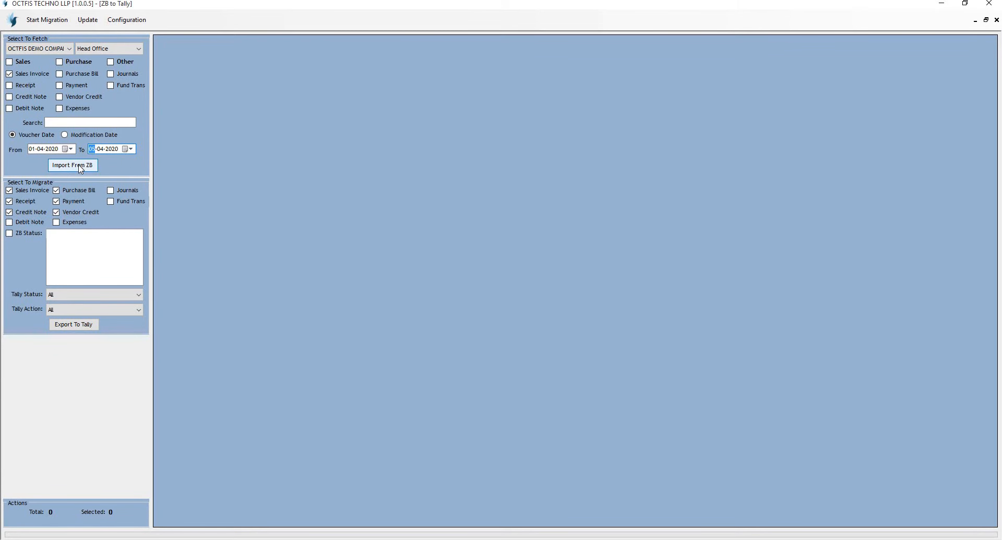
click(78, 166)
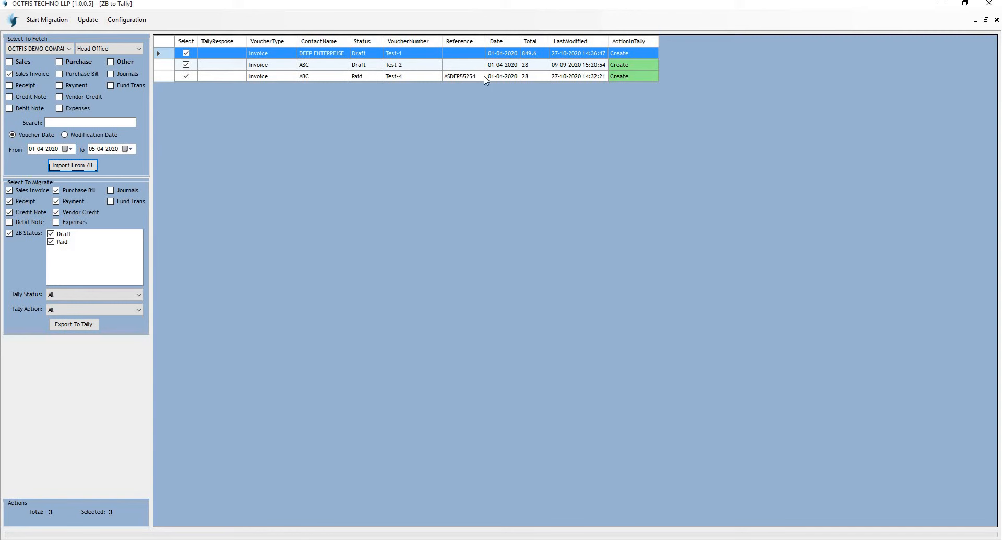
Try deselecting individual imported invoices, and reselect Test-1, Test-2 and Test-4.
click(186, 53)
click(185, 65)
click(186, 52)
click(186, 65)
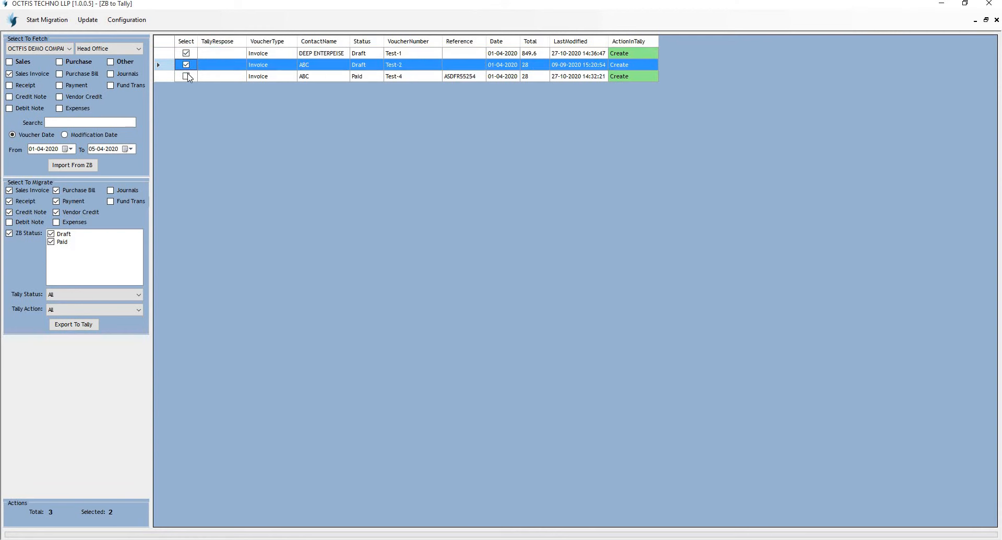
click(190, 77)
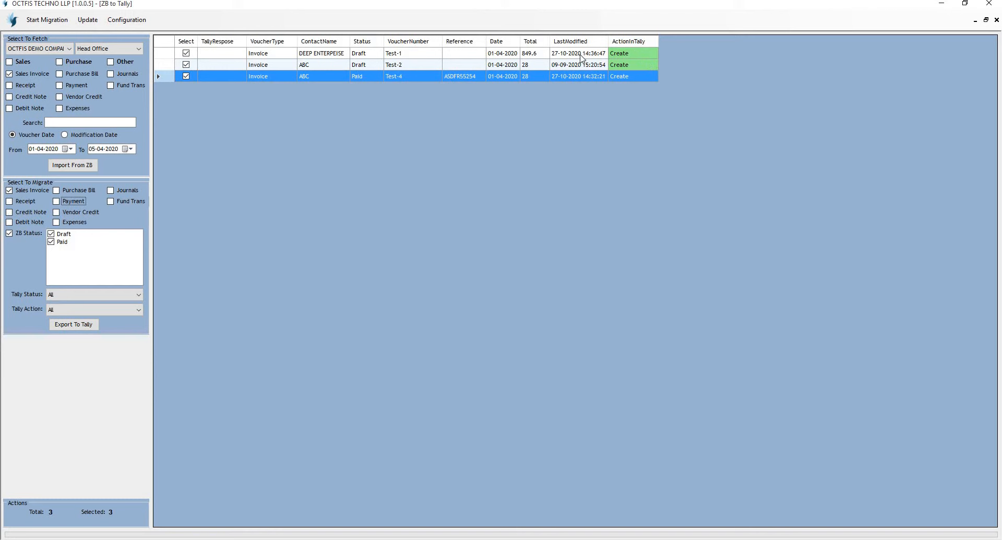
Try excluding the Draft invoices through the ZB status filter, and include them again.
click(54, 242)
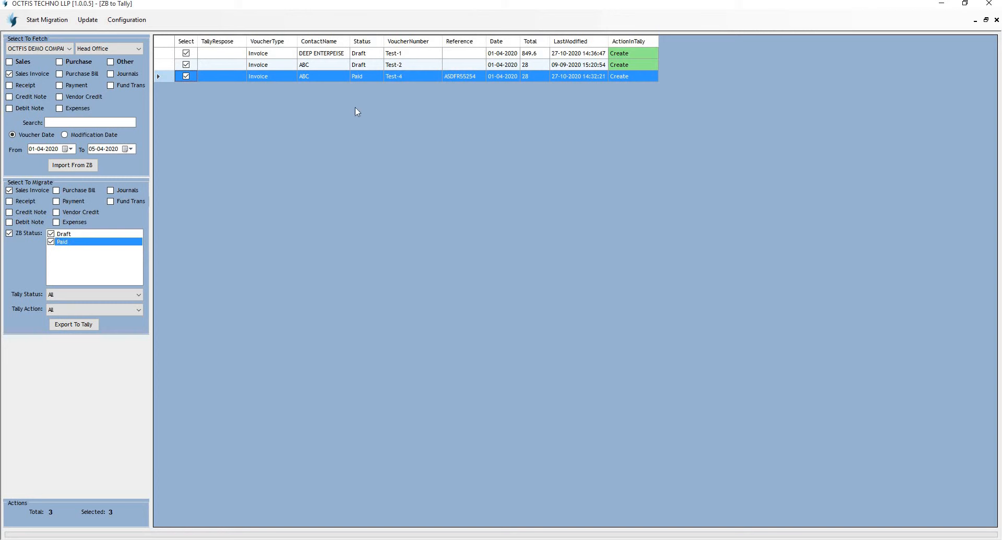
click(51, 235)
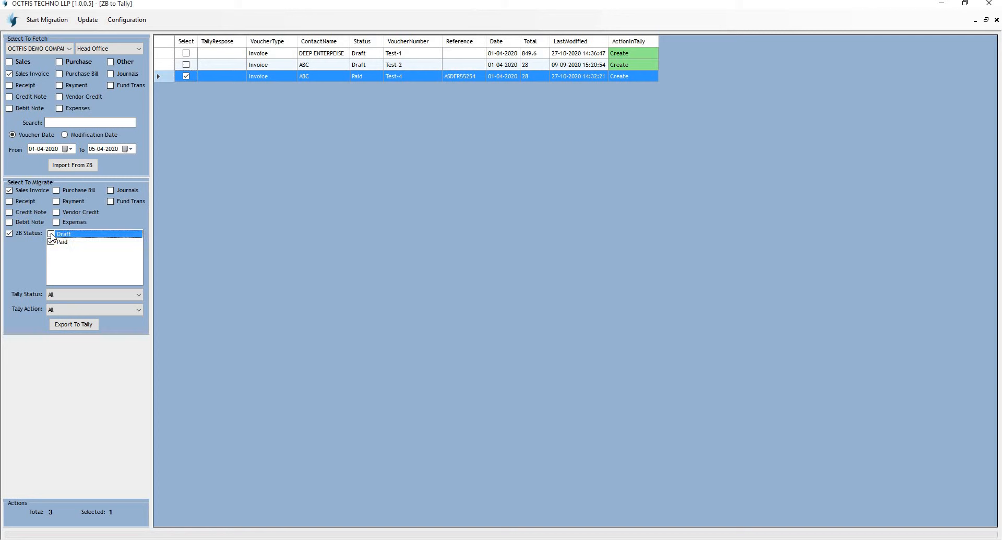
click(51, 235)
Exclude the Paid status from the migration selection and export the two Draft invoices to Tally.
click(57, 327)
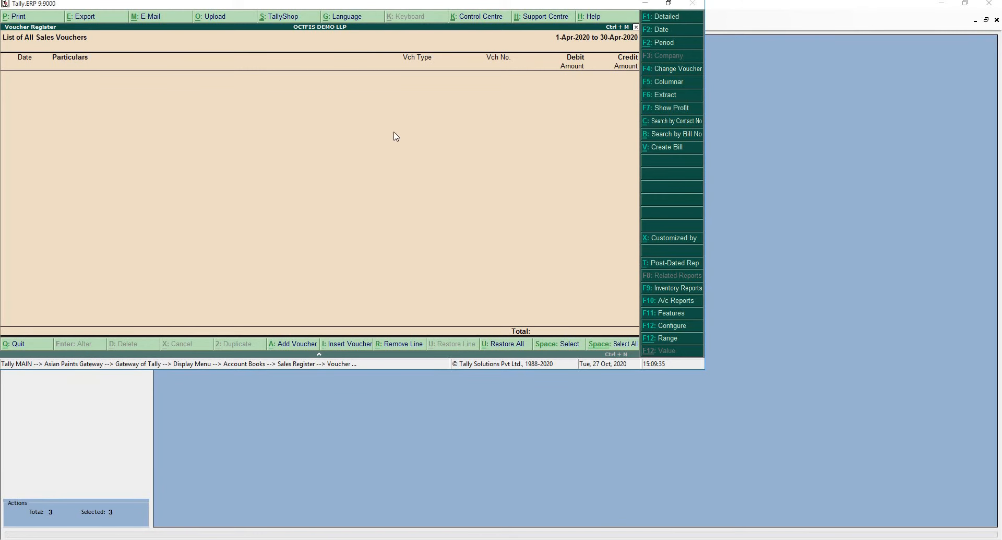
click(646, 4)
click(51, 242)
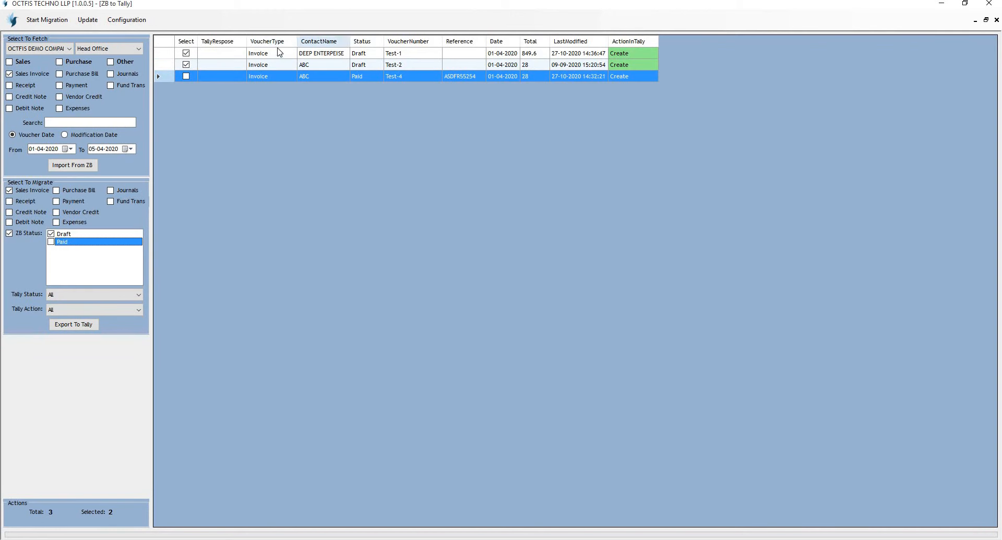
click(187, 65)
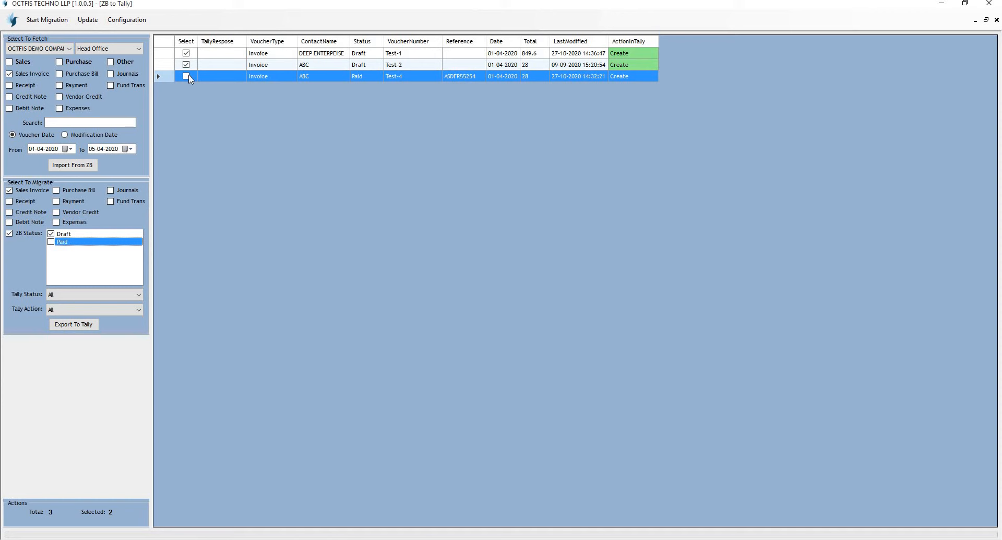
click(75, 327)
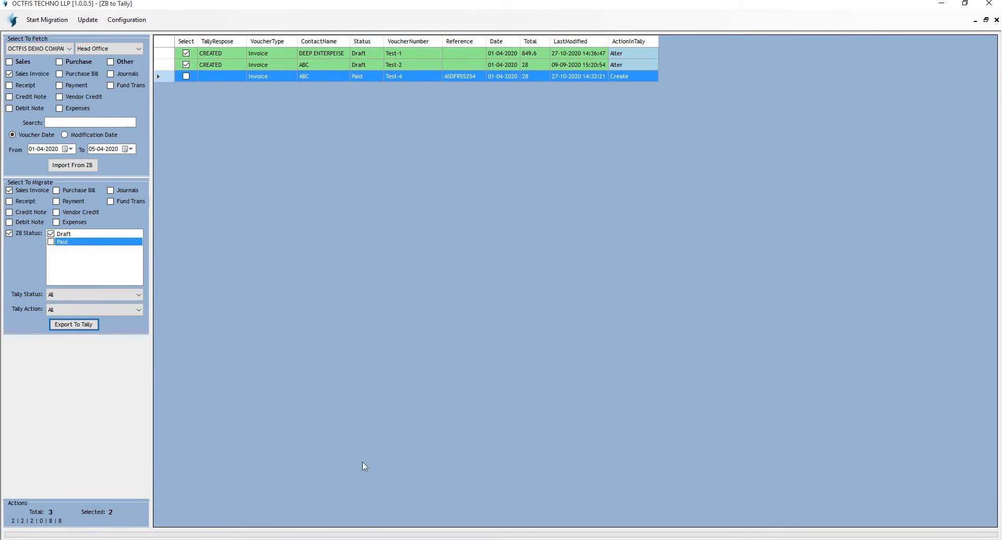
Check the exported invoices in Tally's sales voucher register and the Tally action for Test-2 in the migration tool.
key(alt+Tab)
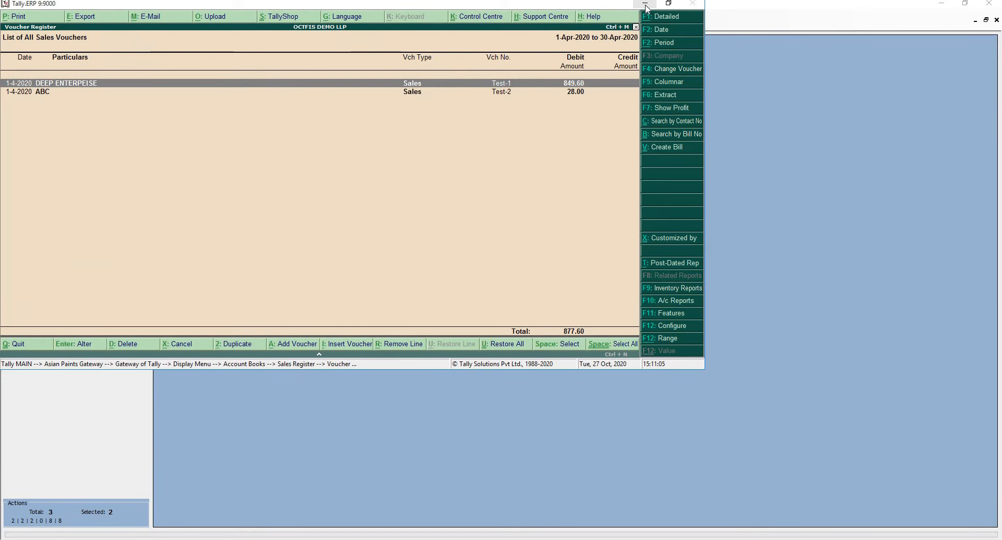
click(646, 4)
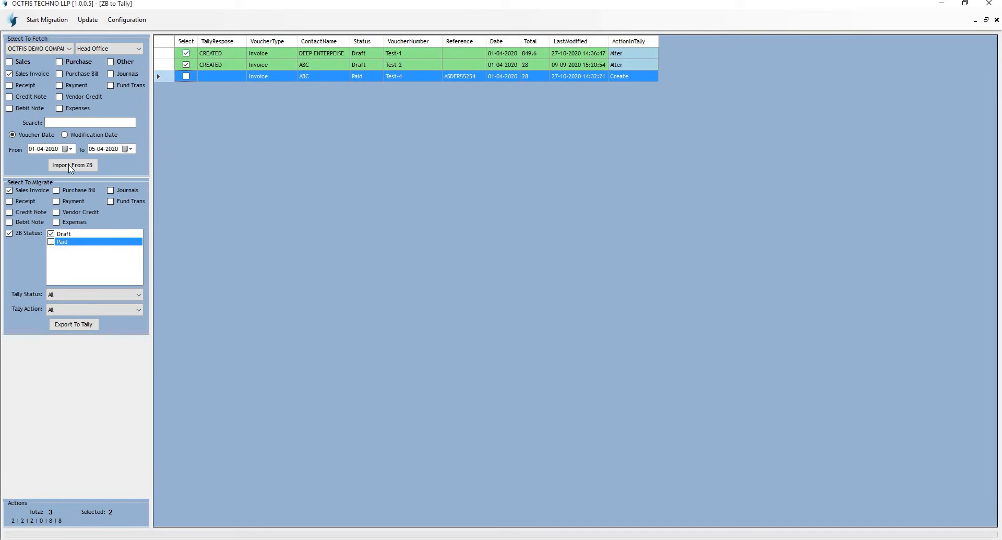
click(616, 64)
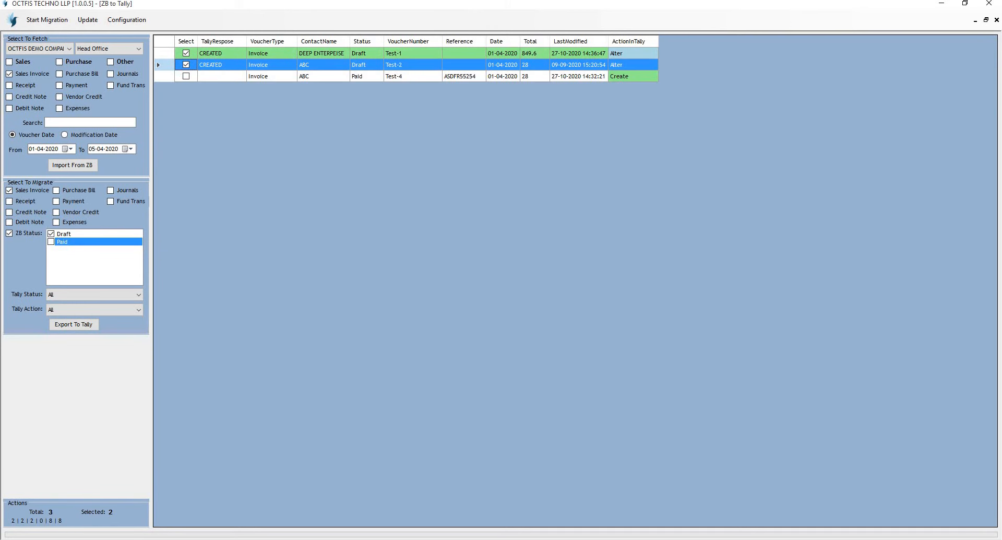
In Zoho Inventory, edit invoice Test-1 to set the BLANK PAPER rate to 90 and save the invoice.
key(alt+Tab)
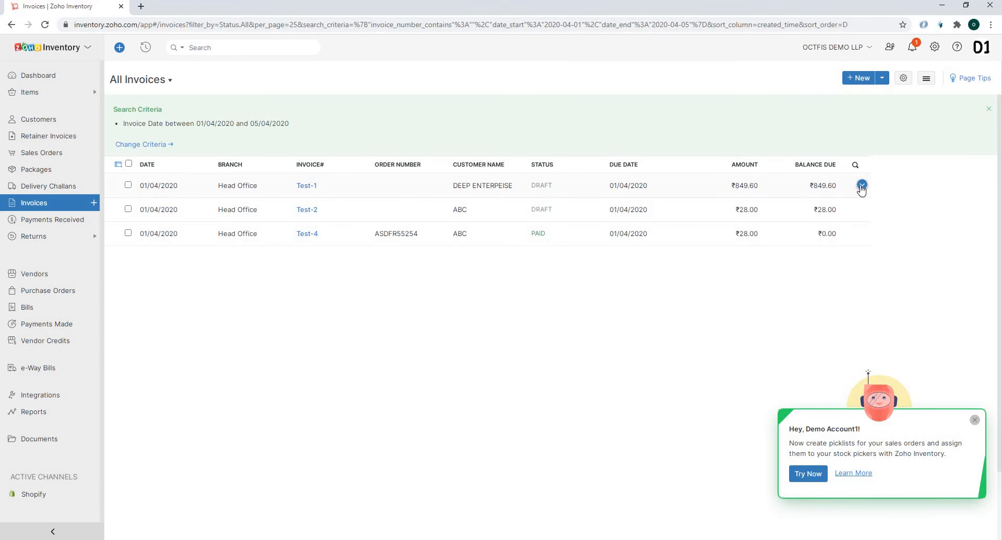
click(862, 184)
click(799, 286)
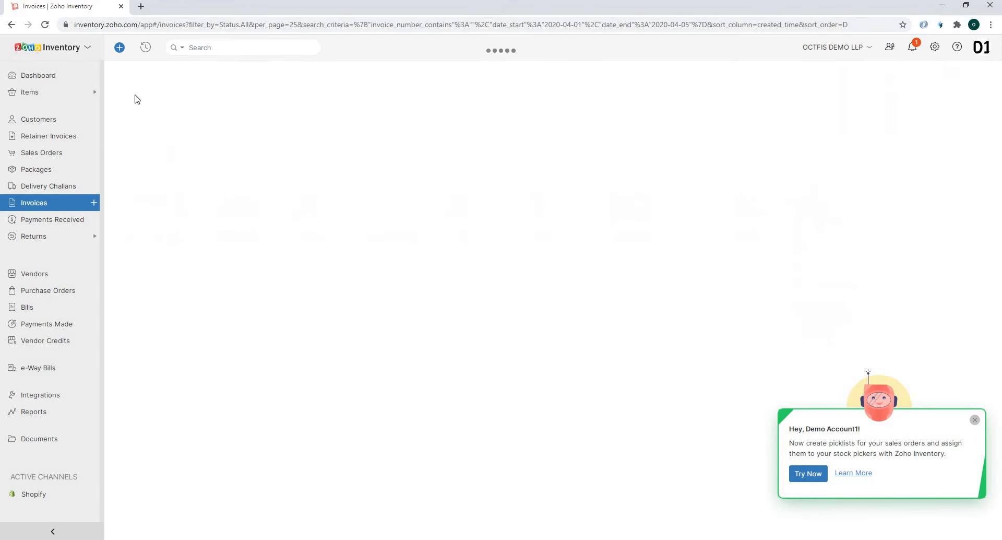
scroll(406, 261, down, 8)
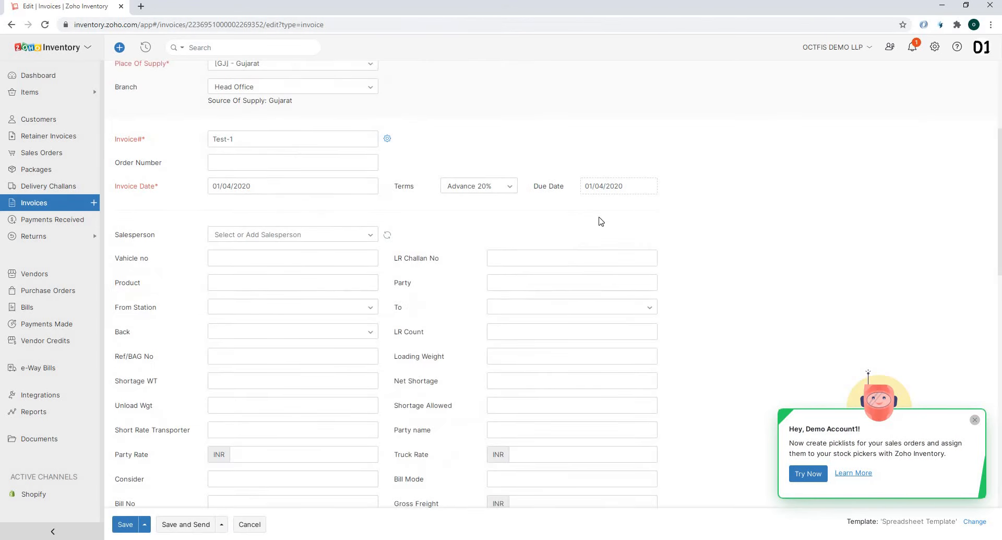
scroll(551, 273, down, 3)
text(90)
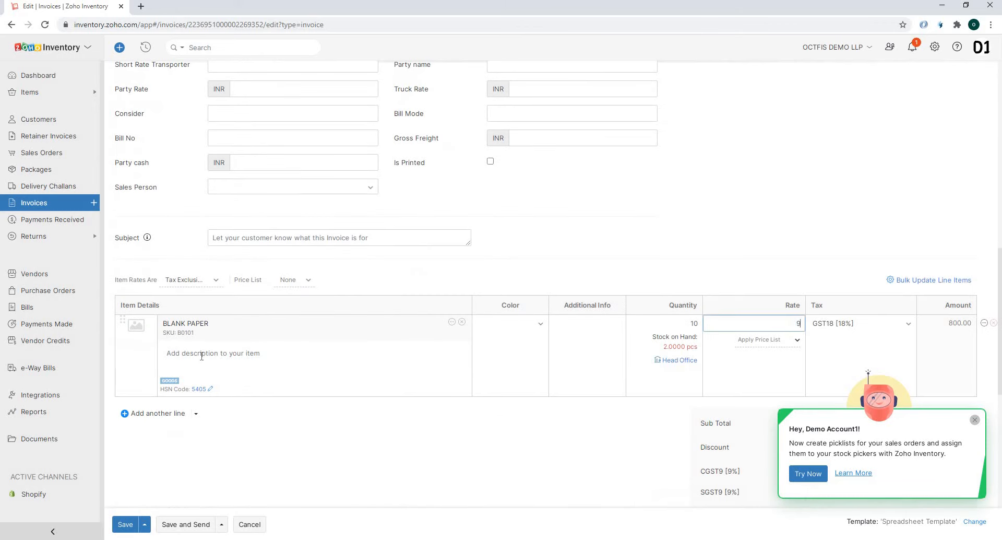
key(Tab)
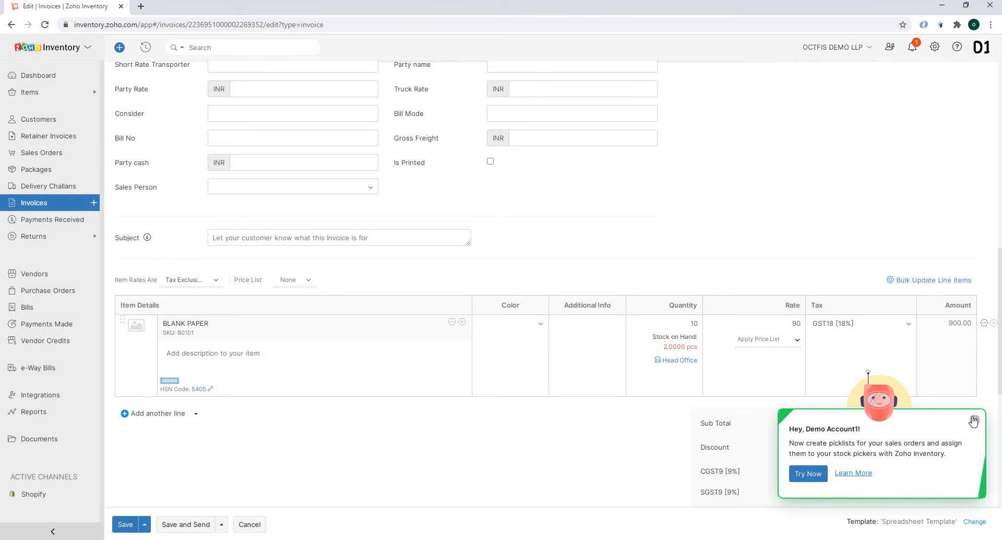
click(119, 528)
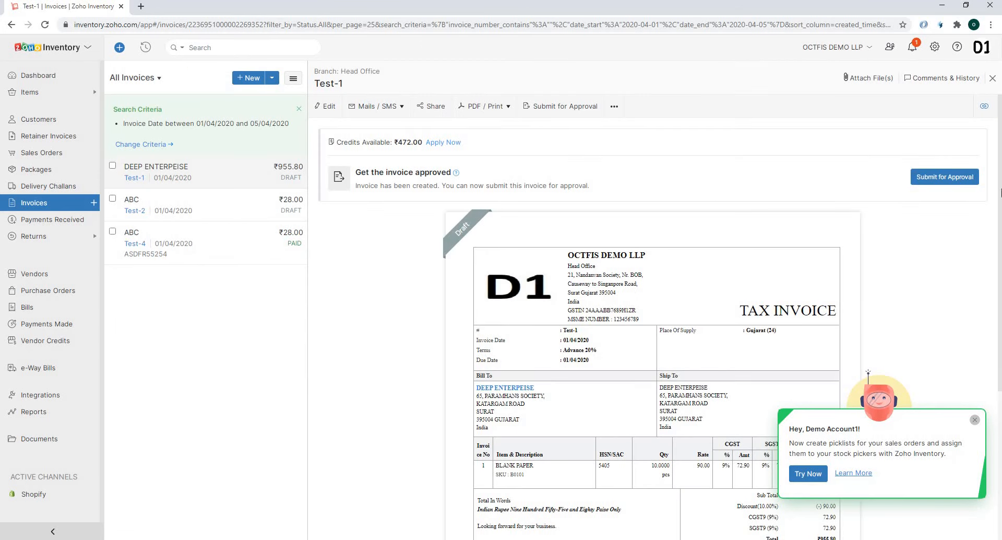
Switch to the ZB to Tally tool, re-import the sales invoices, and export all three to Tally.
key(alt+Tab)
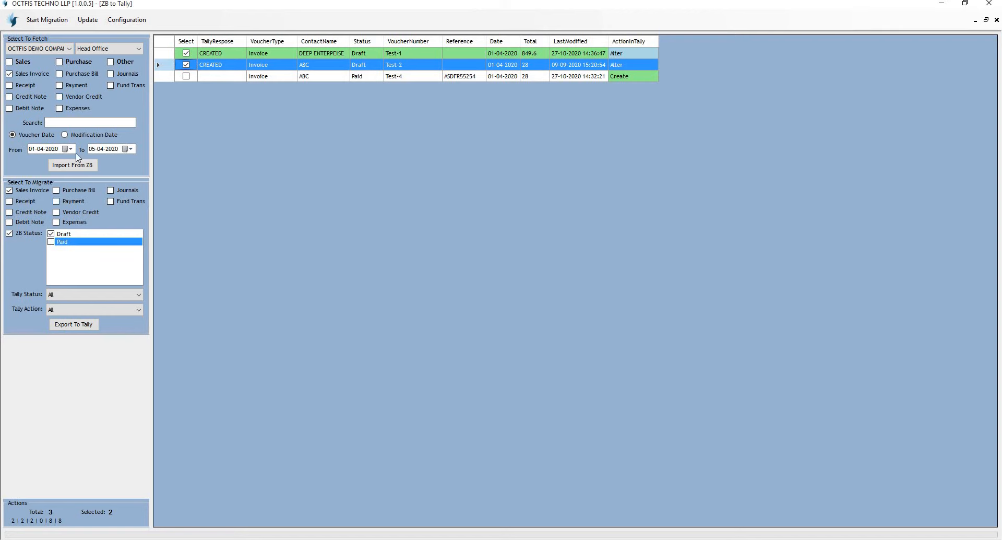
click(63, 165)
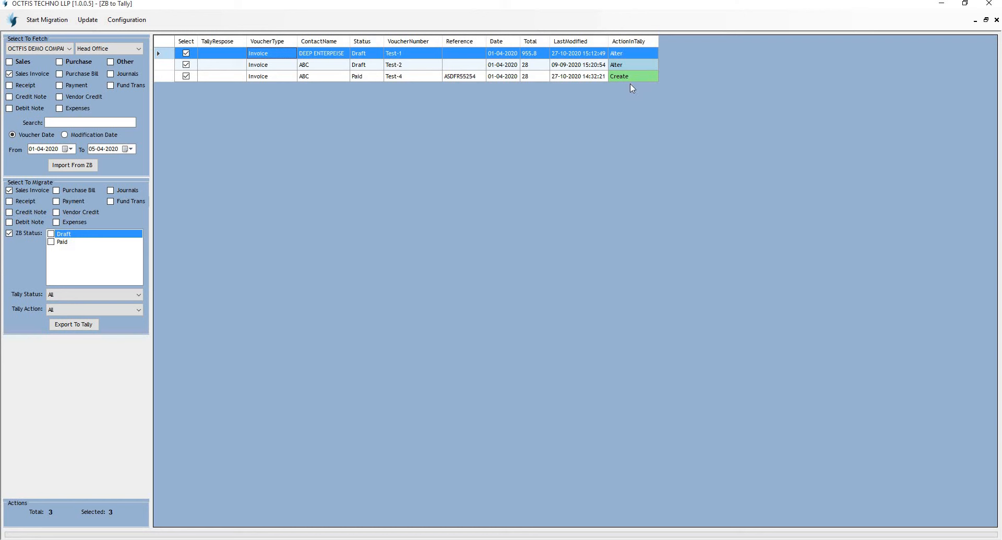
click(71, 325)
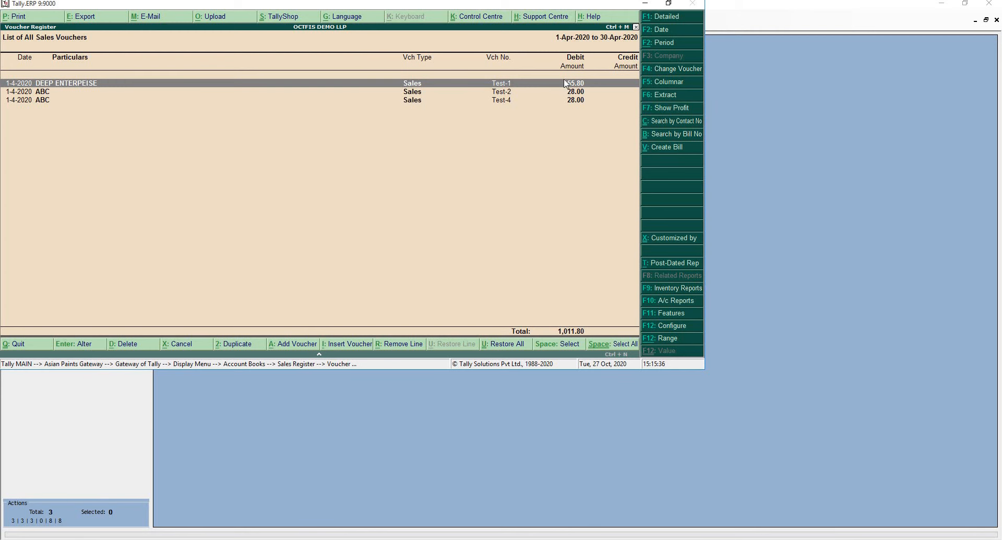
click(647, 4)
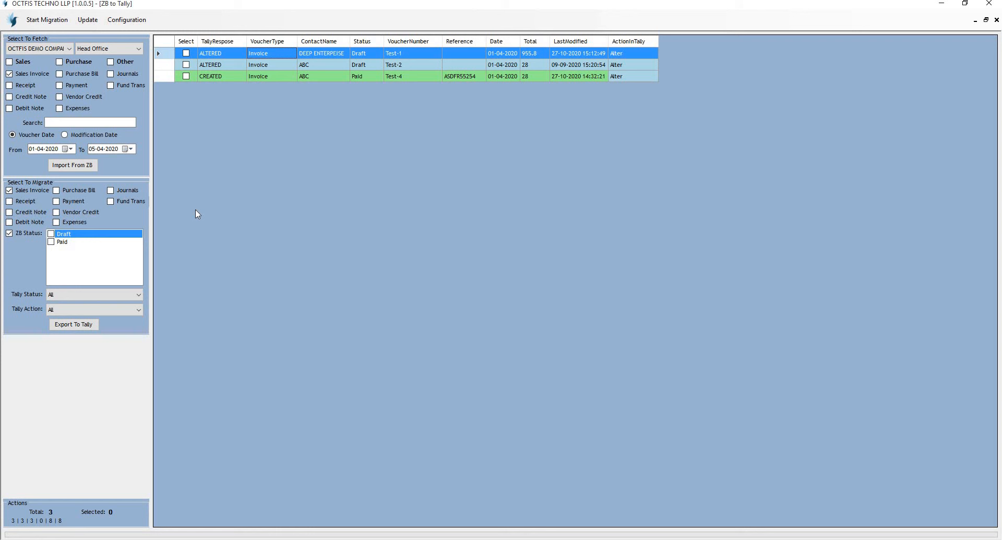
View the companies available to fetch from and the sales voucher register in Tally, keeping OCTFIS DEMO COMPANY selected.
click(44, 49)
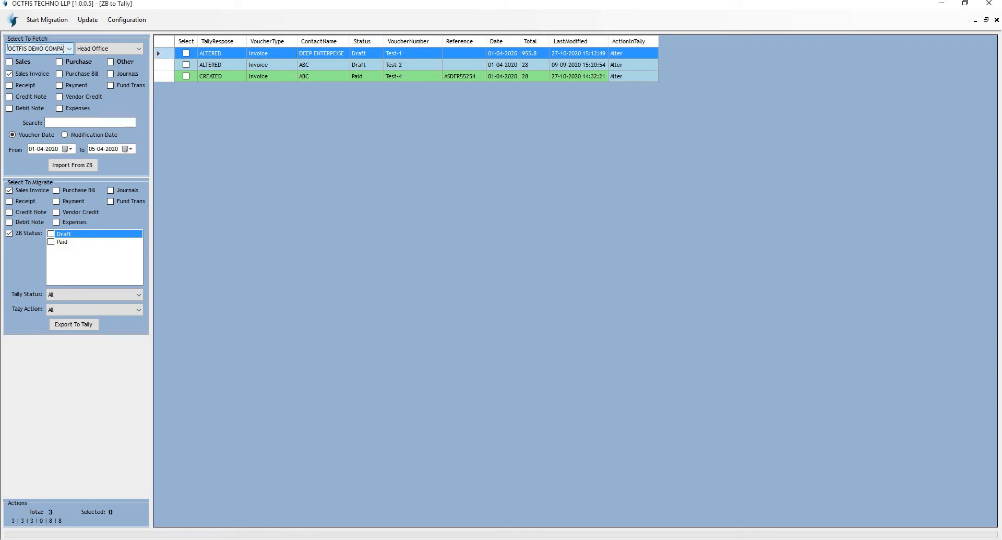
click(62, 31)
click(65, 51)
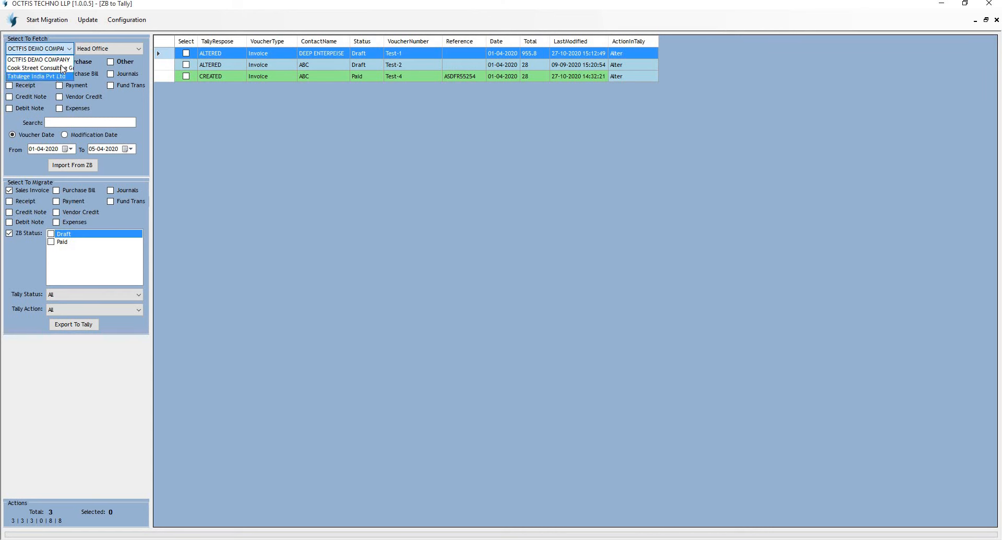
click(65, 53)
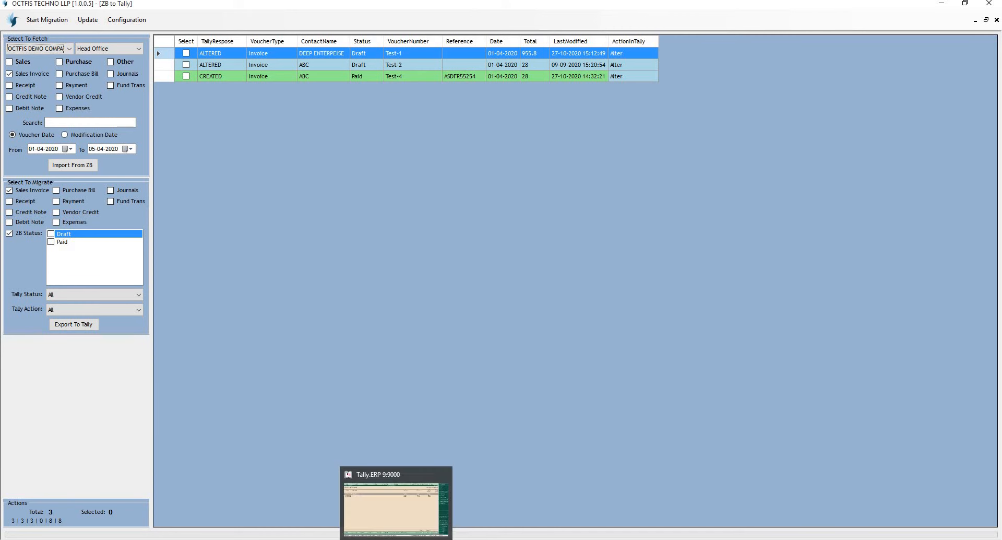
click(397, 538)
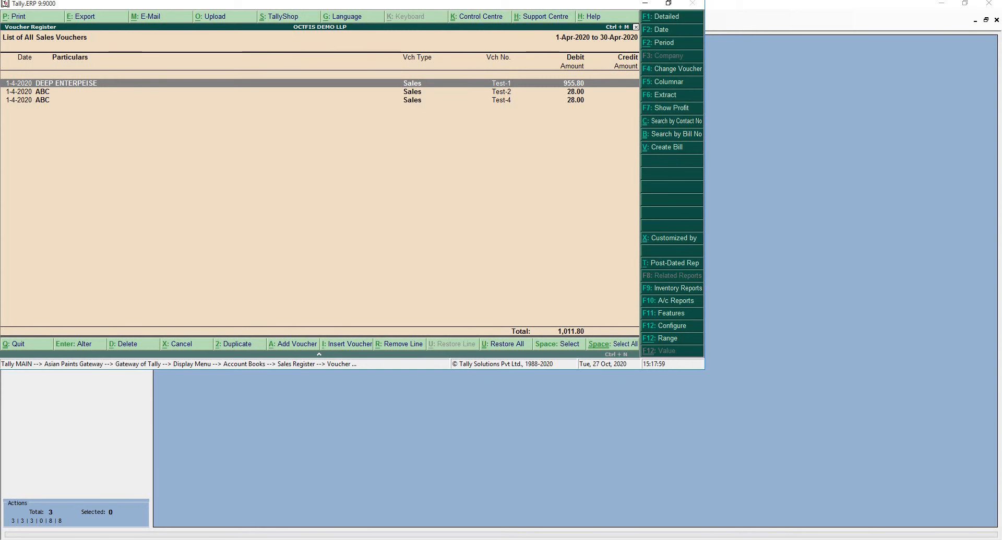
click(246, 381)
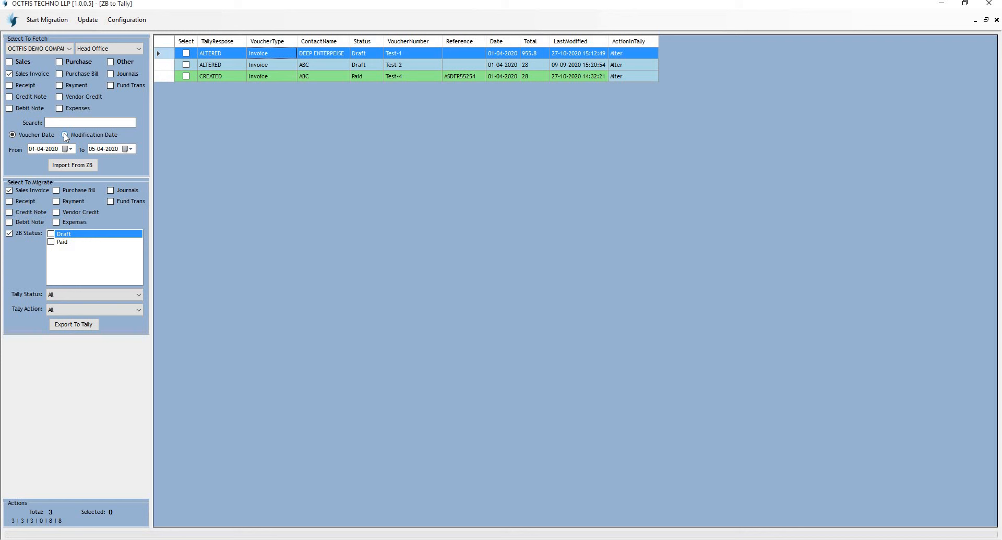
Switch the date filter for fetching invoices to Modification Date, keeping 01-04-2020 as the start date.
click(65, 135)
click(70, 149)
click(250, 181)
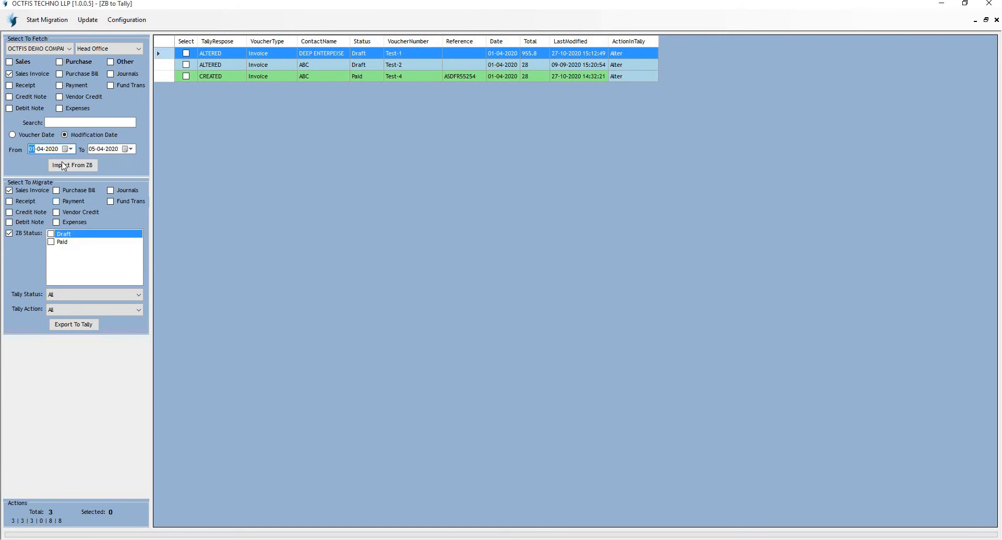